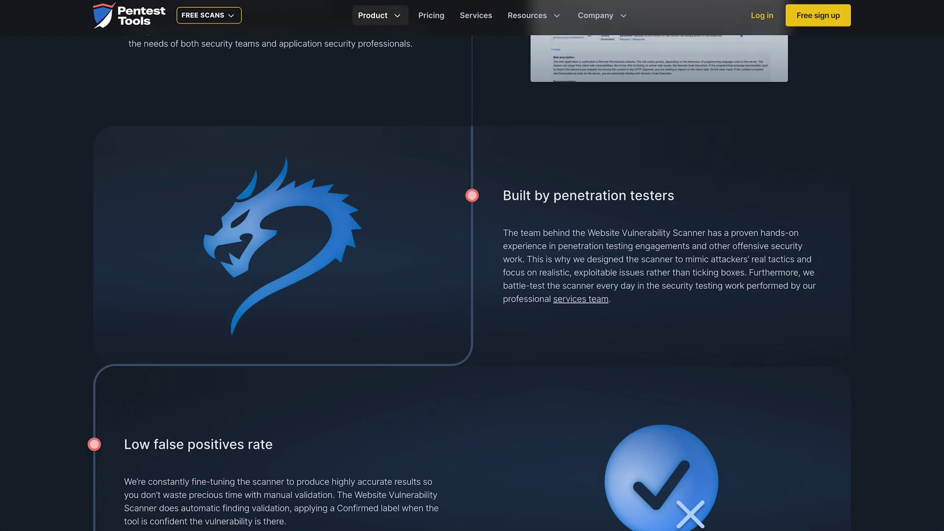
- Scroll the scanner page past the feature overview and Latest scanner updates to the Sample report
scroll(472, 284, "down", 5)
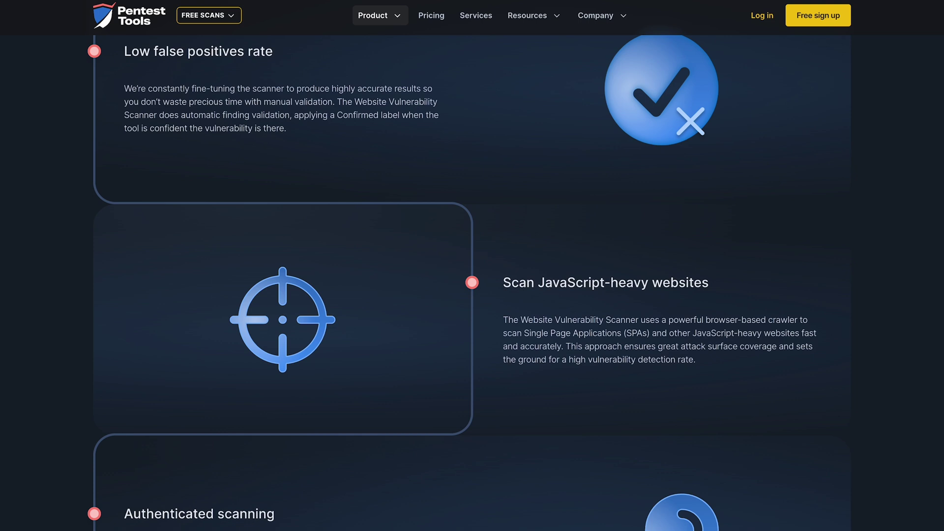
scroll(472, 283, "down", 6)
scroll(472, 283, "down", 7)
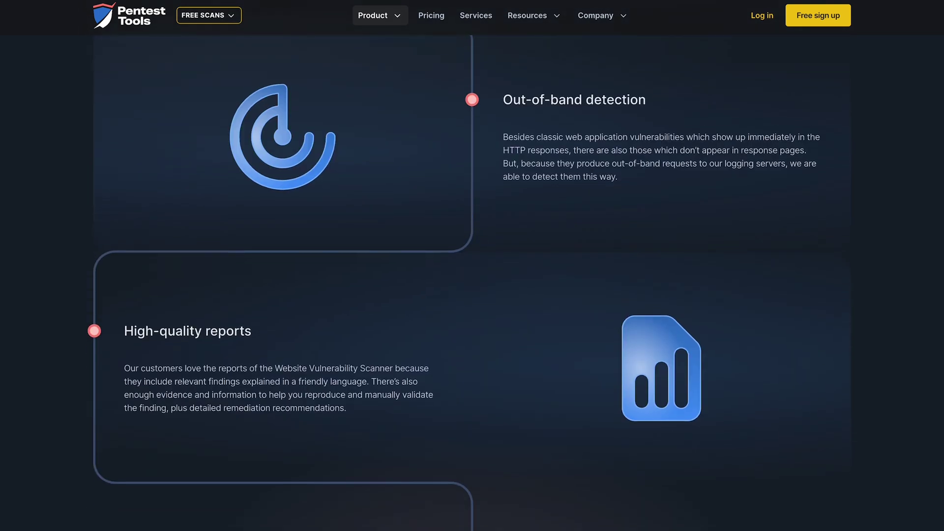
scroll(472, 283, "down", 6)
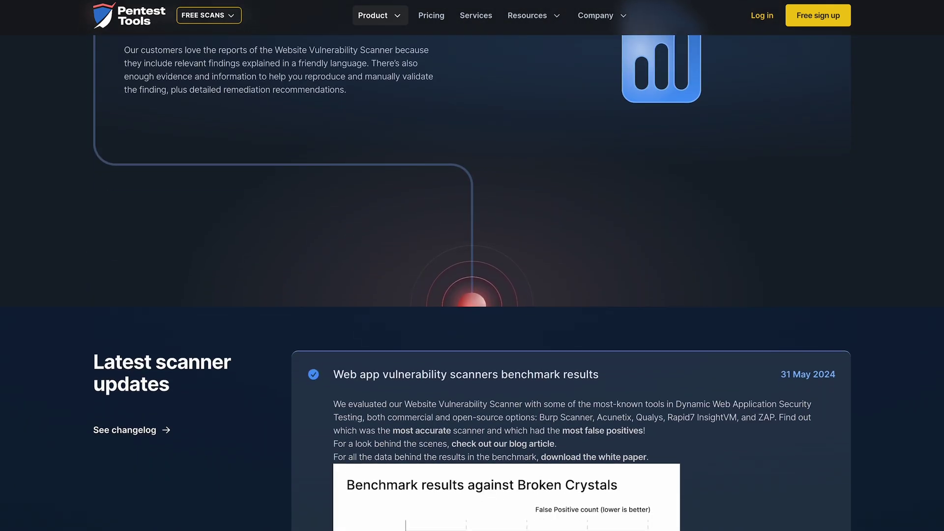
scroll(472, 283, "down", 13)
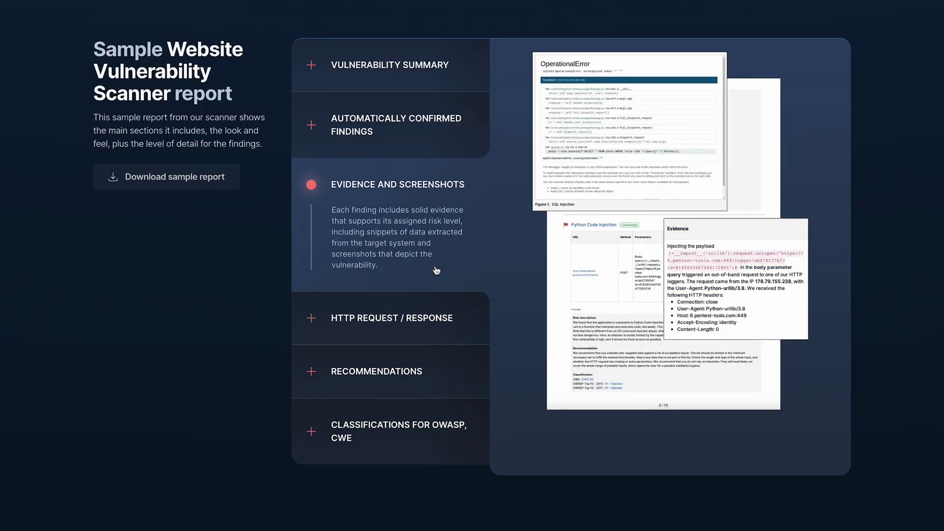
- Expand the HTTP Request/Response and Recommendations sections of the sample report
left_click(435, 318)
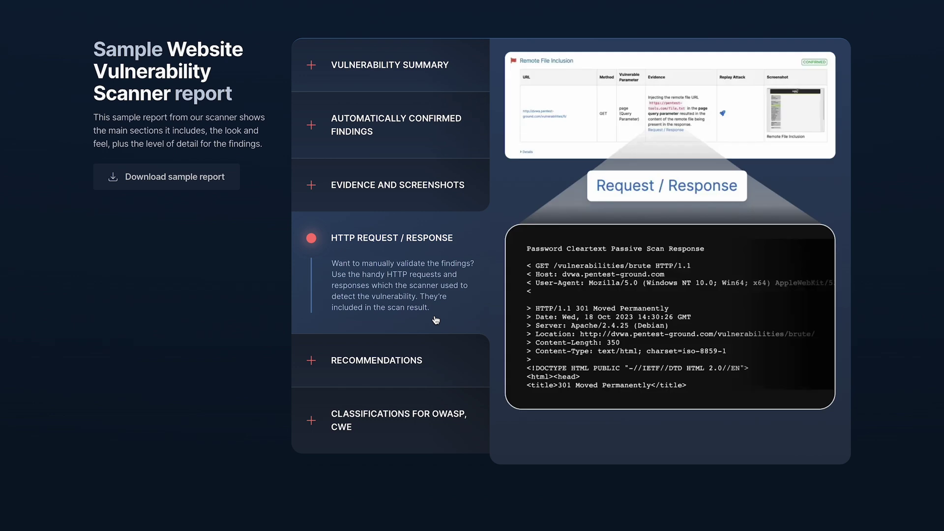
left_click(442, 366)
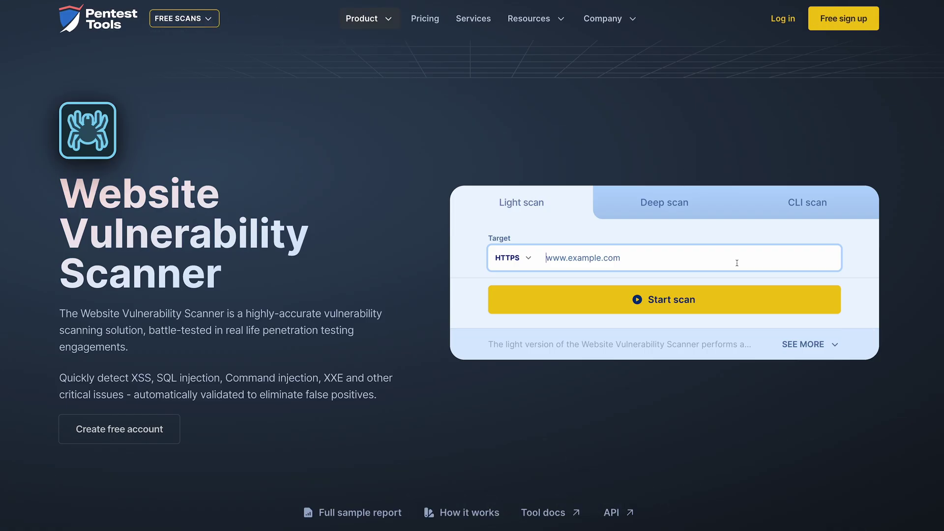
- Expand the Light scan description, open the full test list, and browse down to SQL Injection
left_click(821, 344)
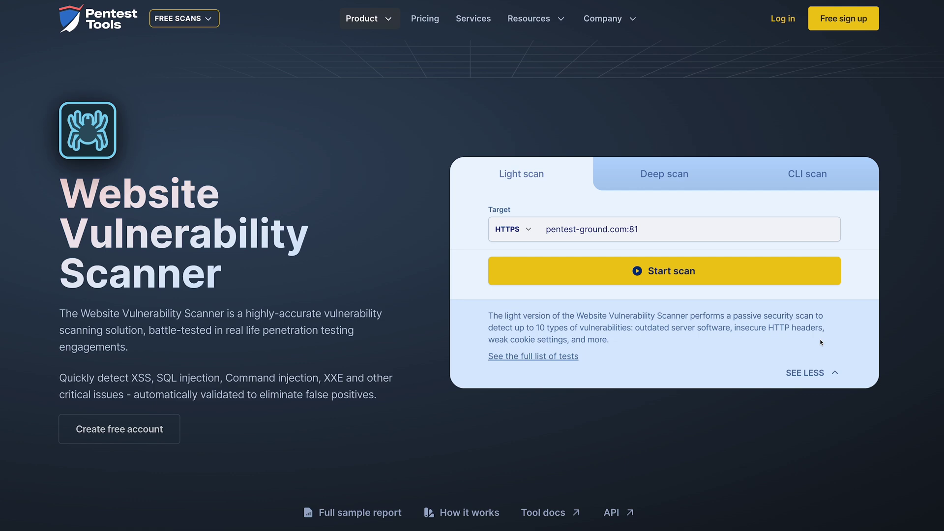
left_click(558, 357)
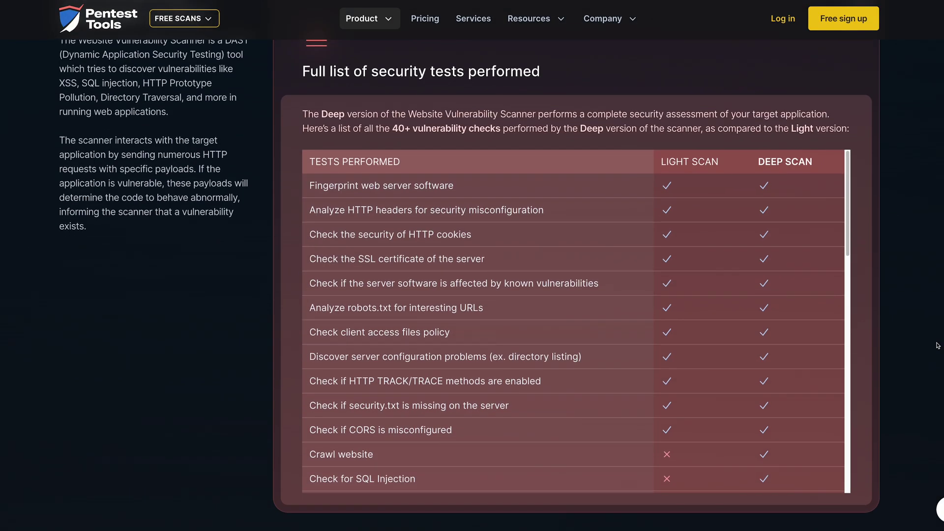
left_click_drag(848, 241, 856, 389)
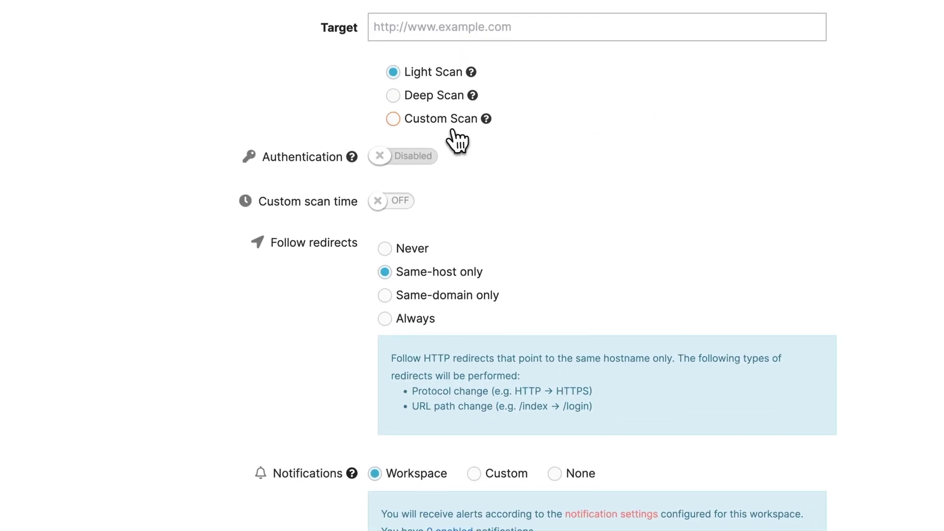
- Switch to Custom Scan and turn off the JavaScript libraries, SSL/TLS Certificates and Client access policies tests
left_click(451, 124)
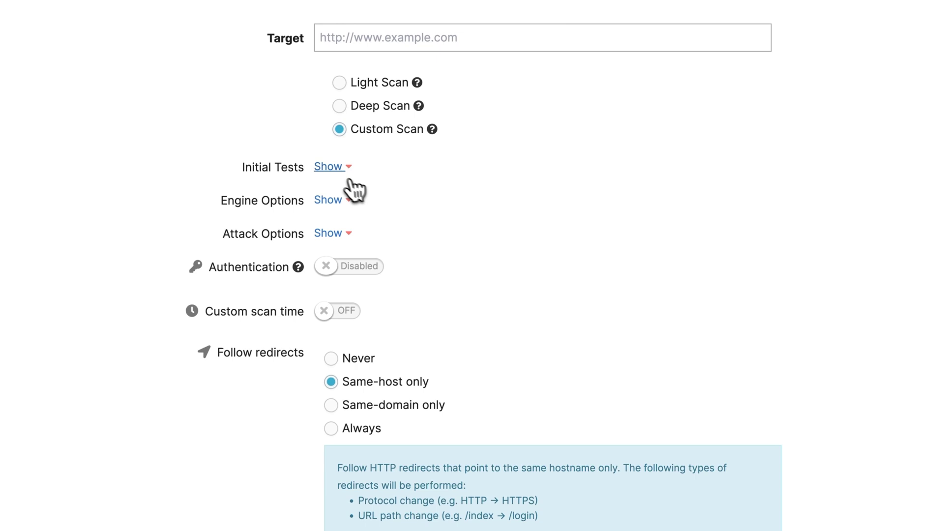
left_click(330, 167)
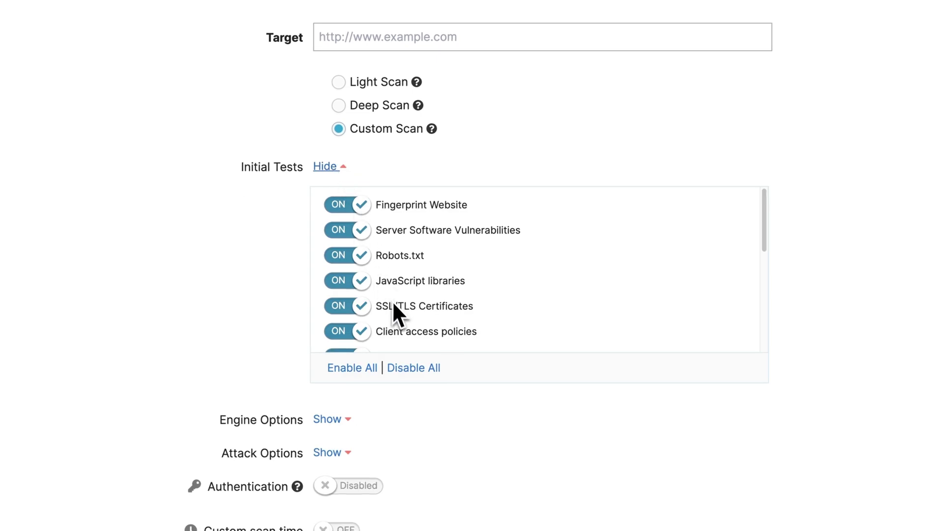
scroll(393, 307, "down", 3)
scroll(670, 288, "up", 5)
left_click(328, 168)
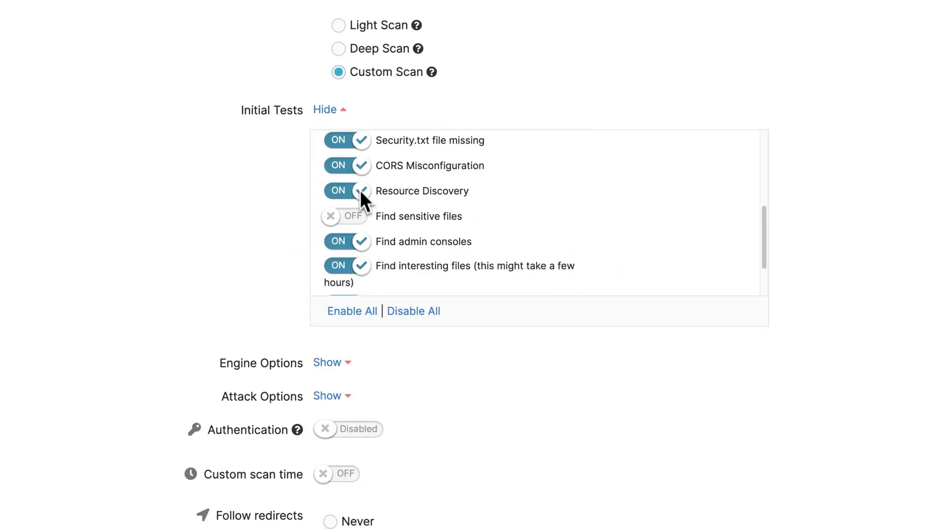
scroll(357, 196, "up", 4)
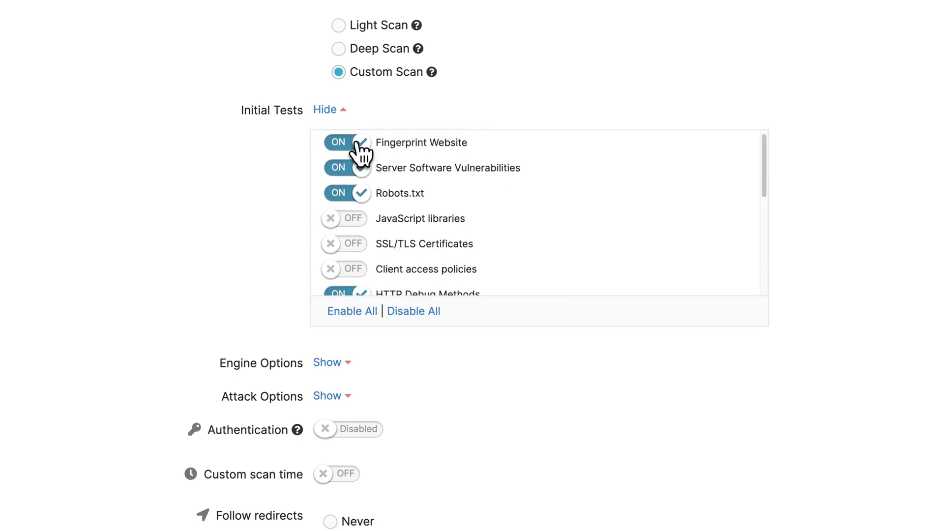
- Expand the Engine Options and Attack Options and view the Passive checks
left_click(354, 371)
scroll(411, 379, "down", 3)
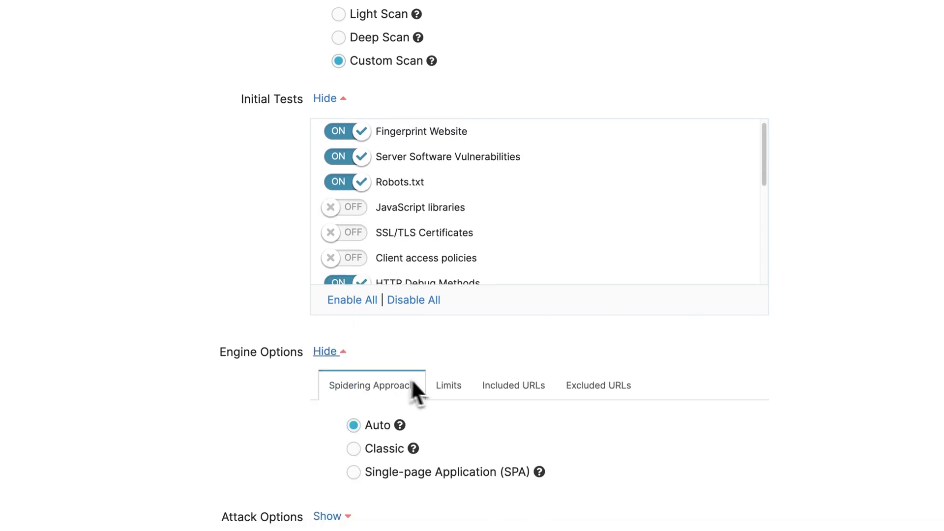
left_click(327, 411)
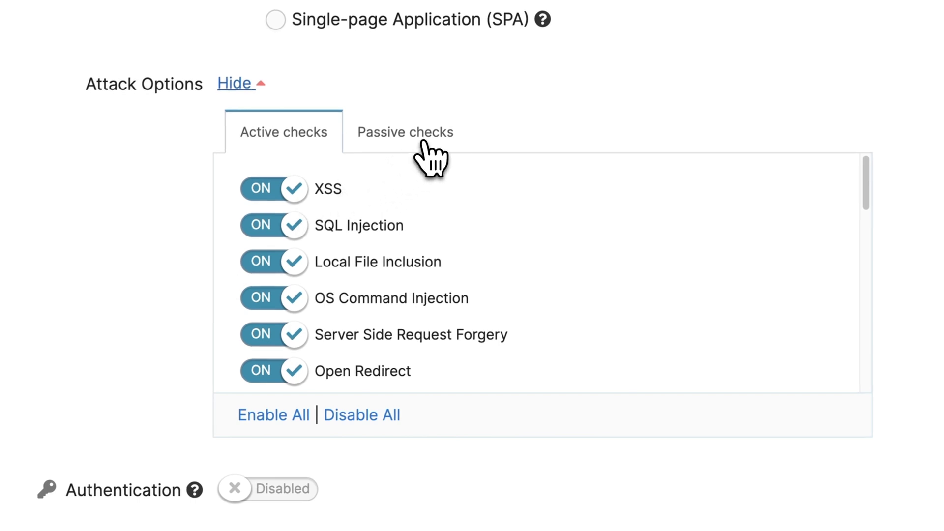
left_click(422, 143)
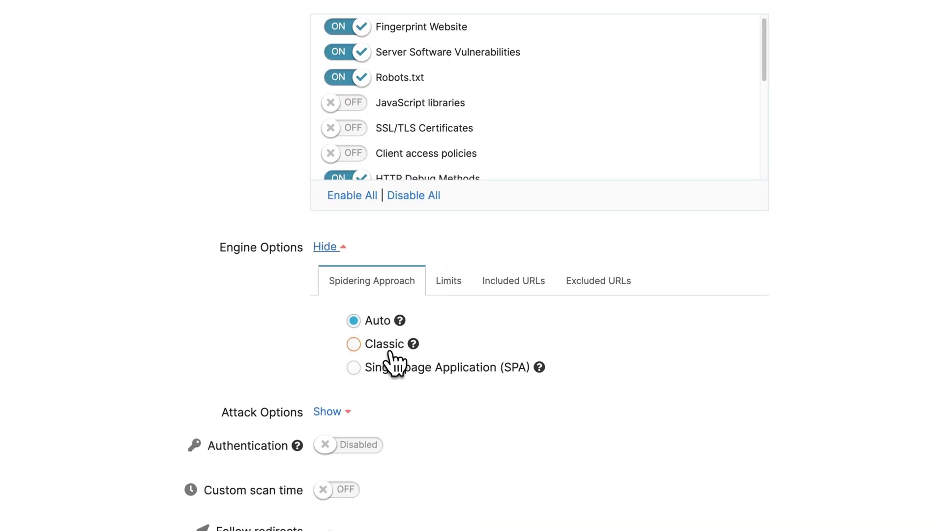
mouse_move(543, 372)
mouse_move(427, 347)
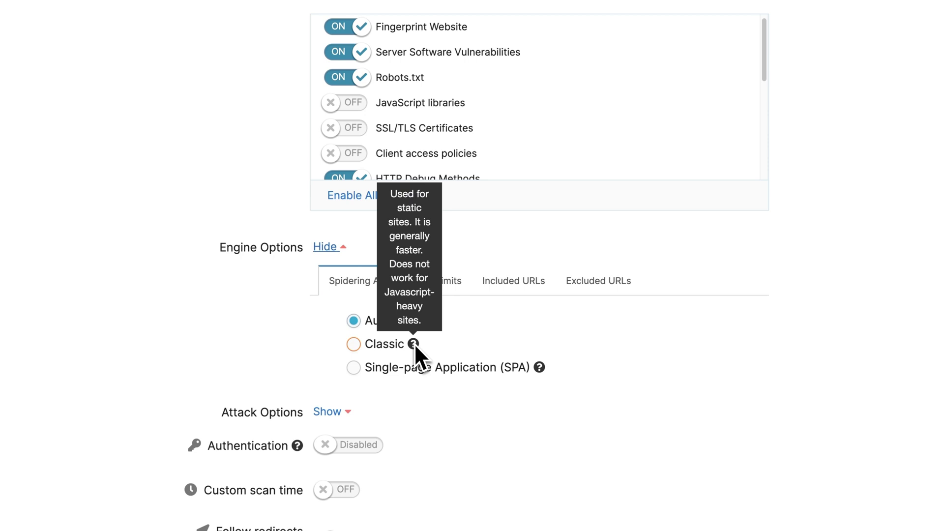
mouse_move(399, 318)
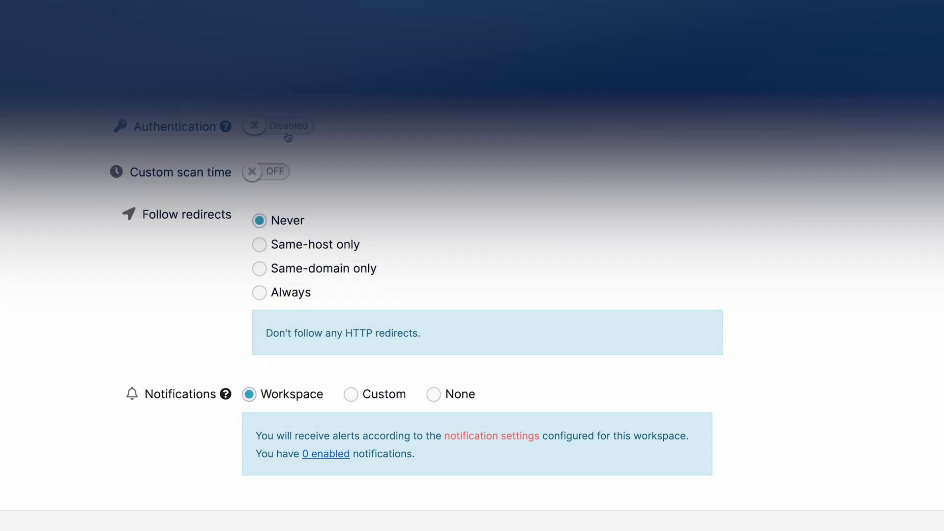
- Enable Authentication and review the recorded, cookie and header methods with the script upload area
left_click(287, 131)
scroll(214, 301, "down", 1)
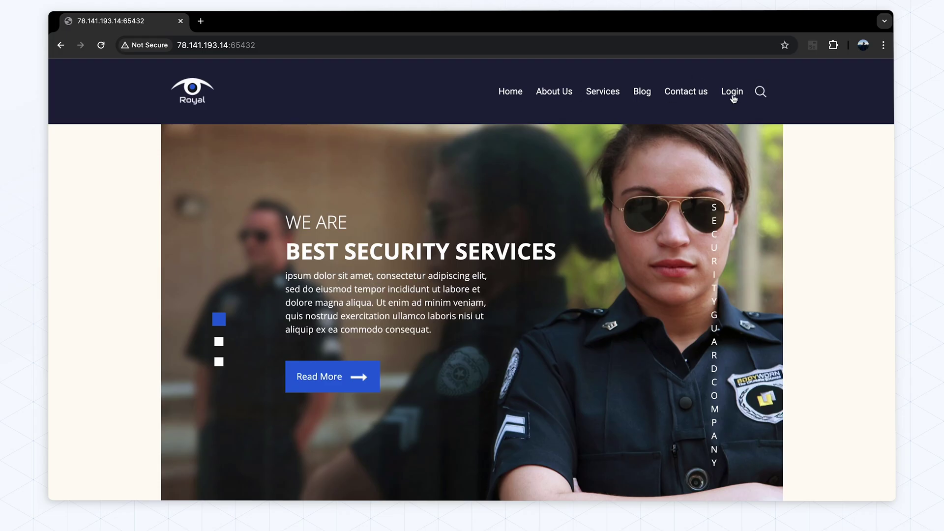
- Open the target's login page and start a new Selenium IDE project named 'test'
left_click(732, 97)
left_click(813, 46)
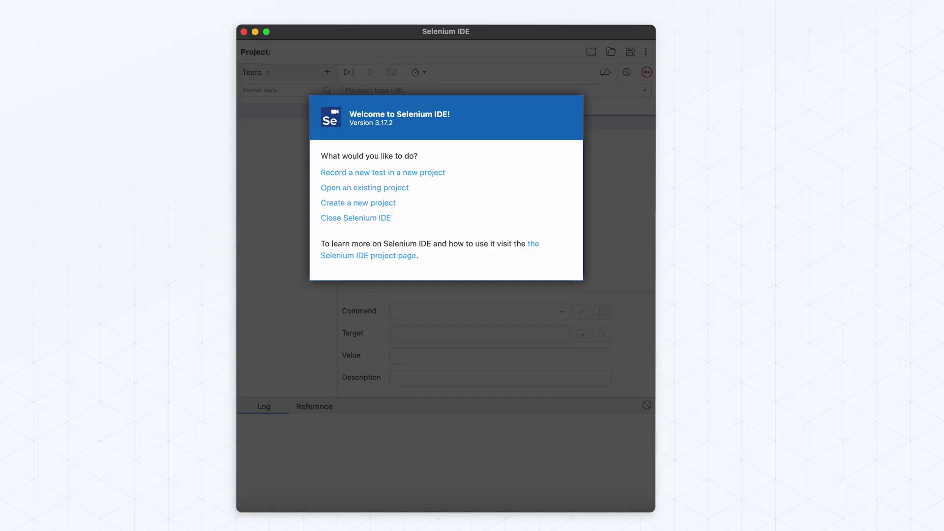
left_click(422, 173)
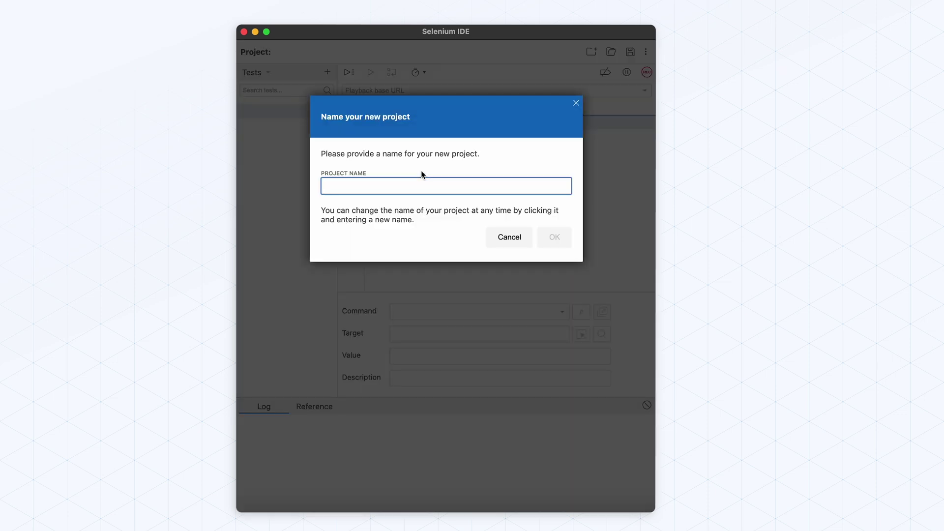
type("test")
key("Return")
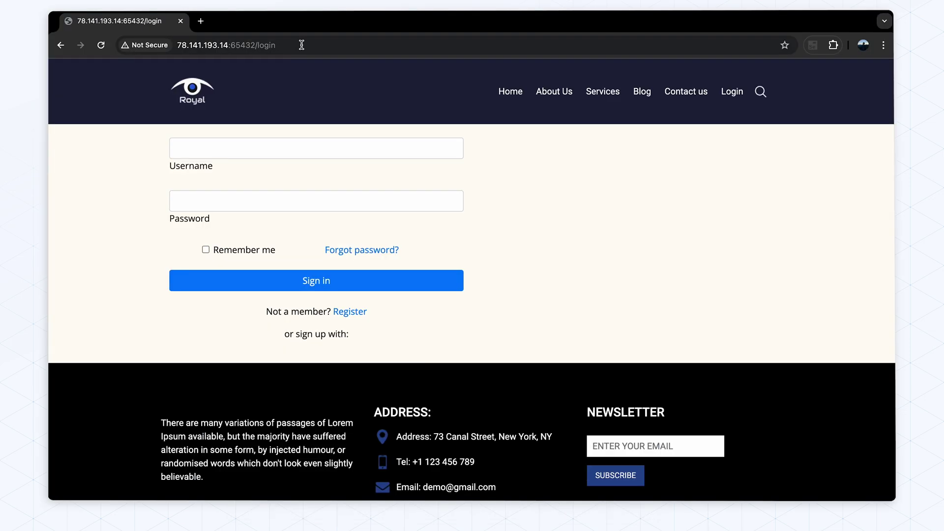
- Record a login to the /login page as user admin, then stop recording
left_click(301, 45)
type("http://78.141.193.14:65432/login")
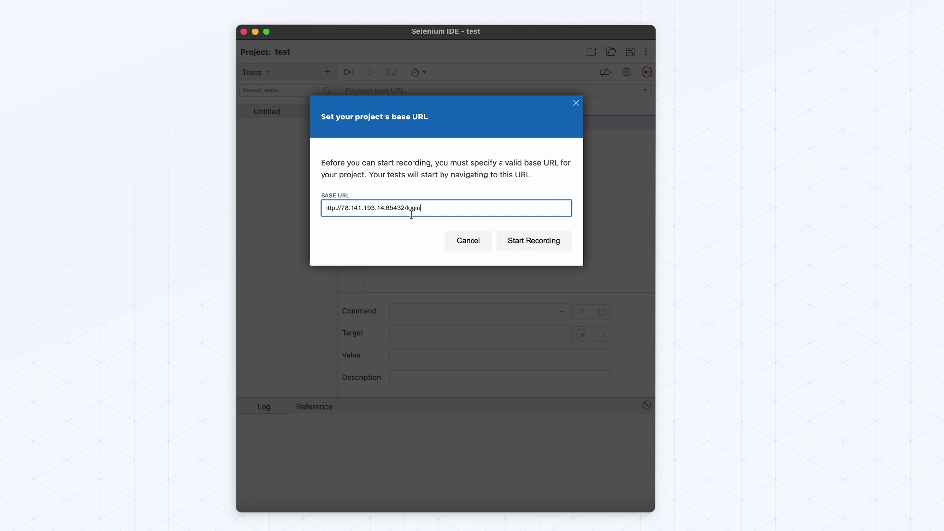
left_click(539, 247)
left_click(407, 156)
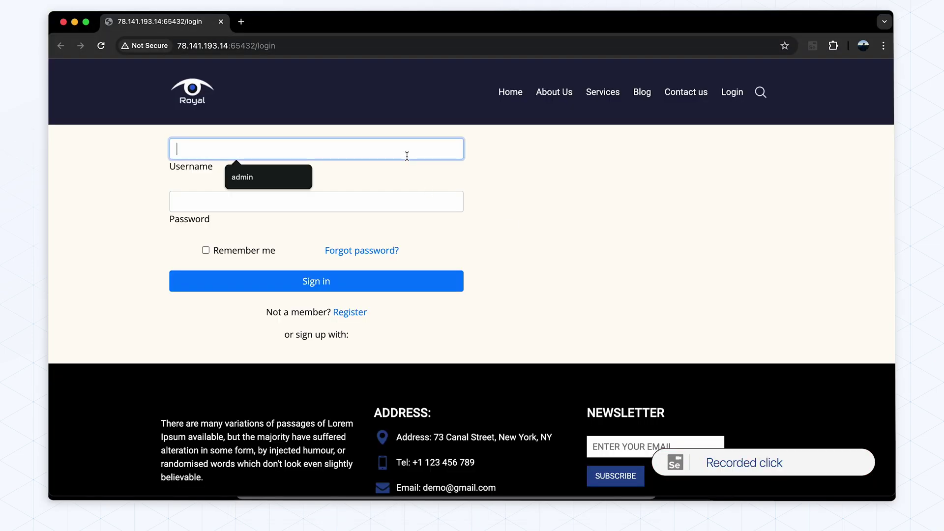
type("admin")
key("Tab")
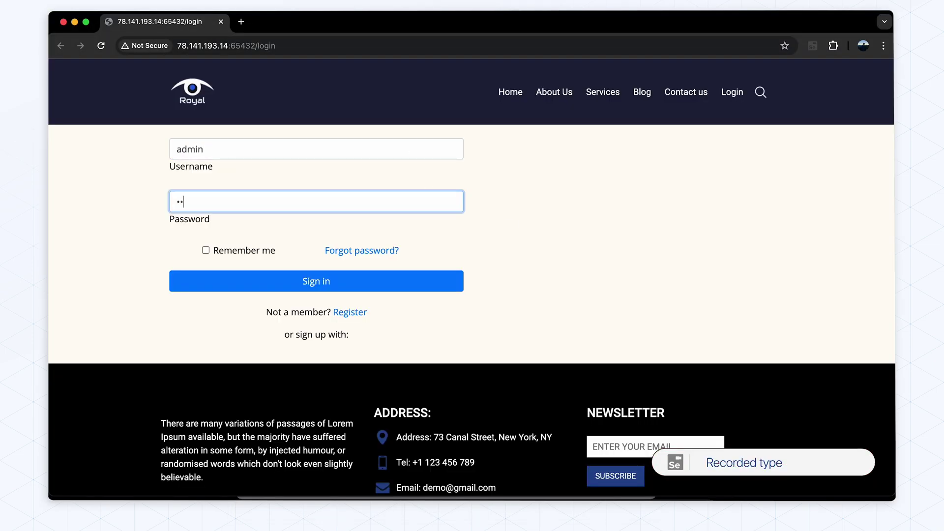
left_click(369, 281)
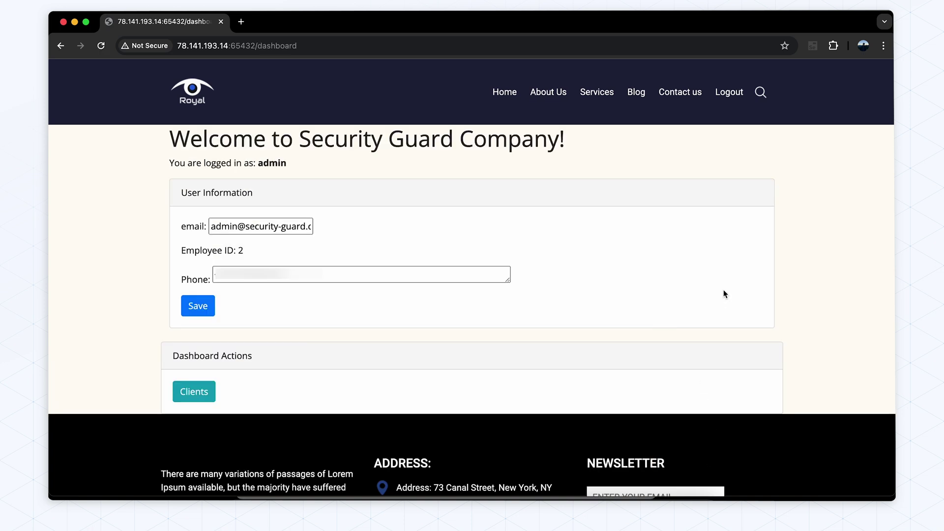
left_click(812, 52)
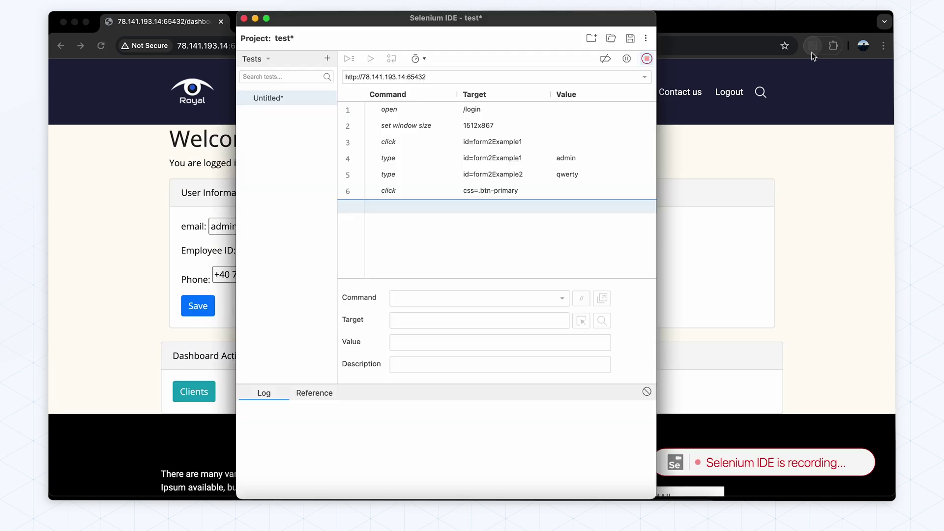
left_click(646, 60)
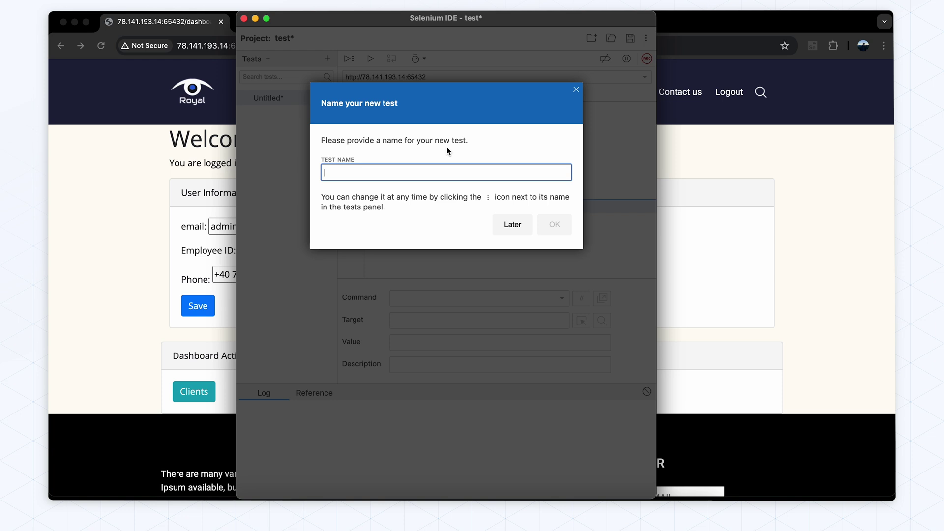
- Confirm the test name and save the project as test.side on the Desktop
left_click(550, 224)
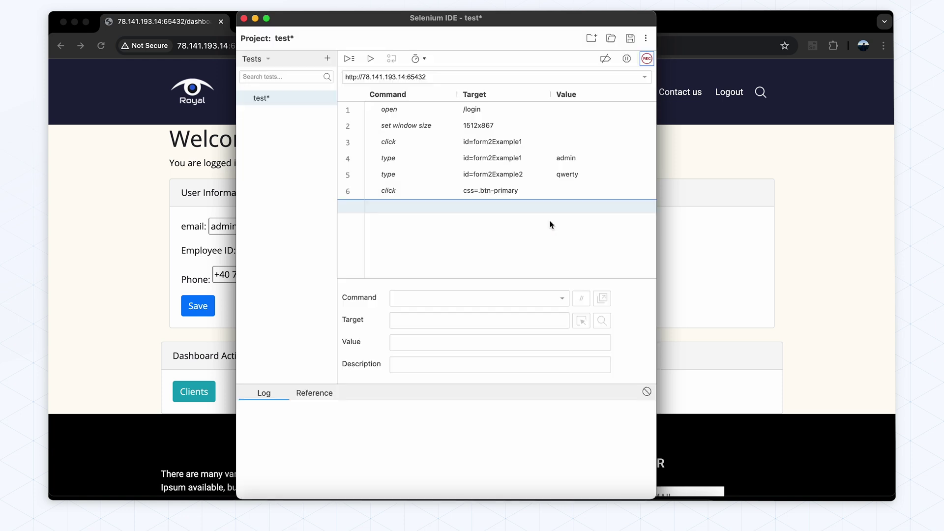
left_click(630, 39)
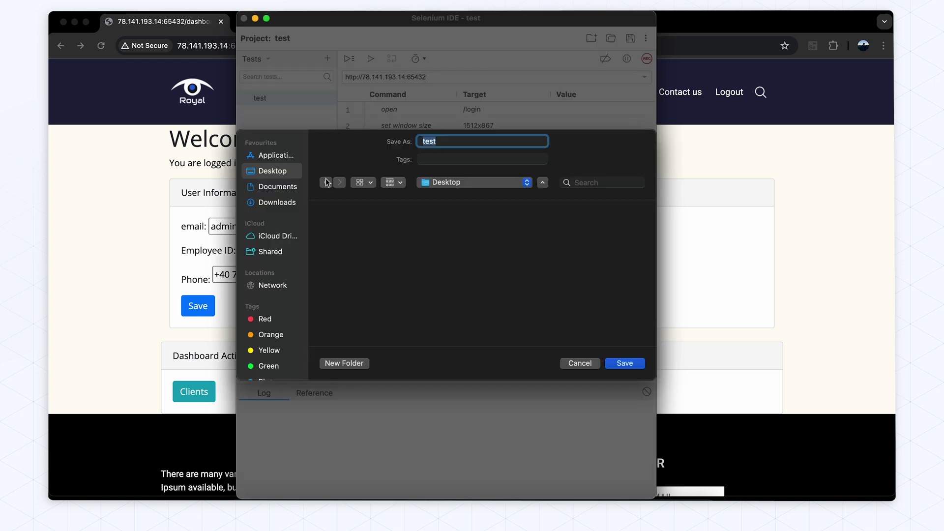
left_click(618, 364)
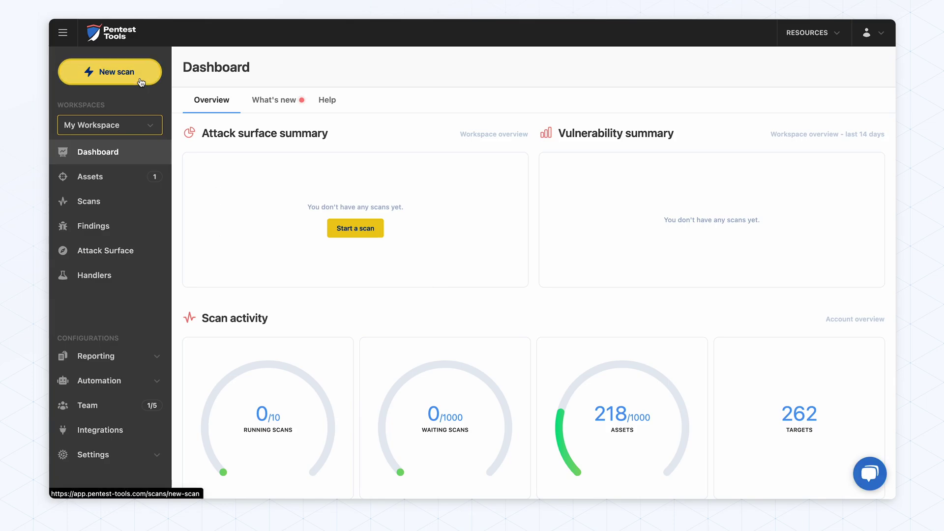
- Create a new Website Scanner scan with Authentication enabled and test.side uploaded
left_click(142, 82)
left_click(303, 198)
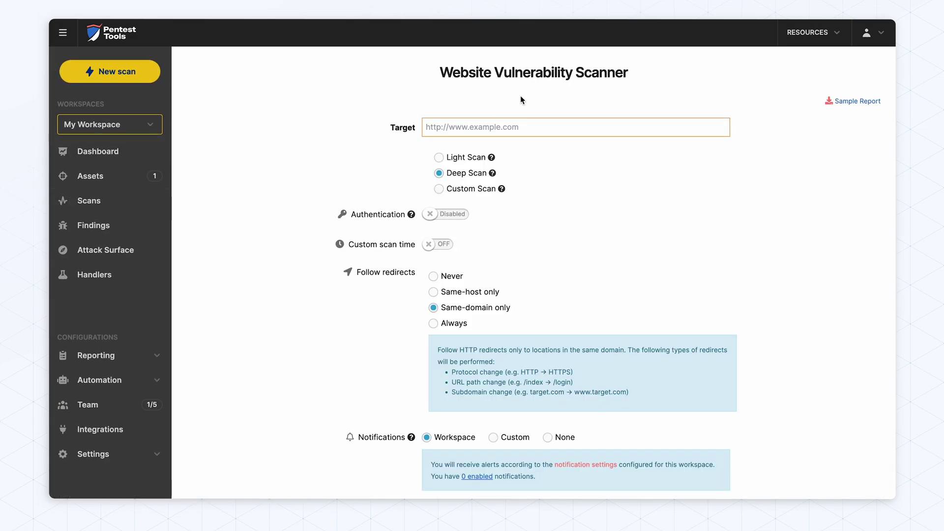
left_click(440, 223)
left_click(445, 372)
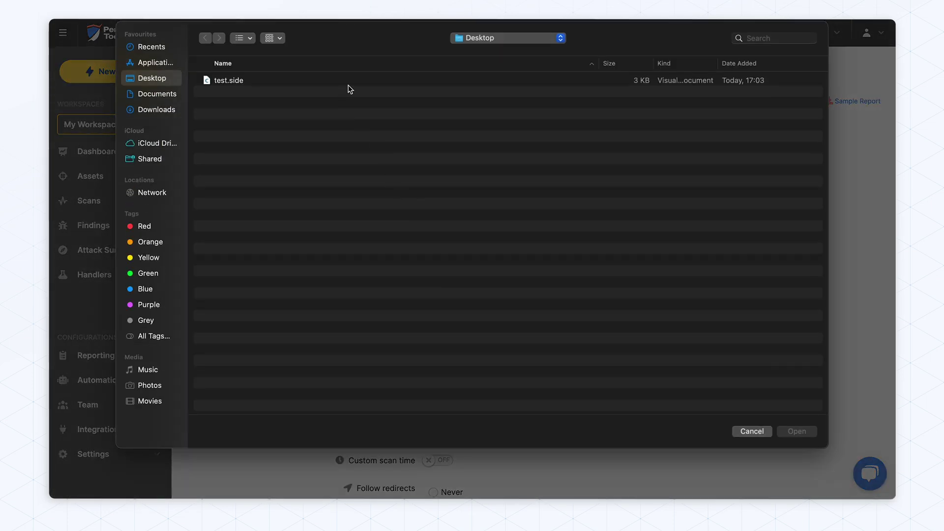
left_click(350, 84)
left_click(782, 432)
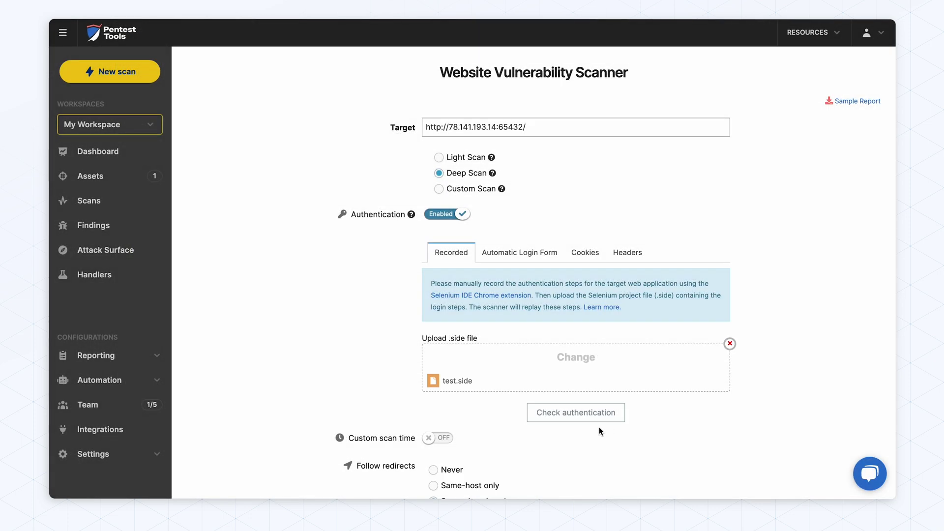
left_click(598, 413)
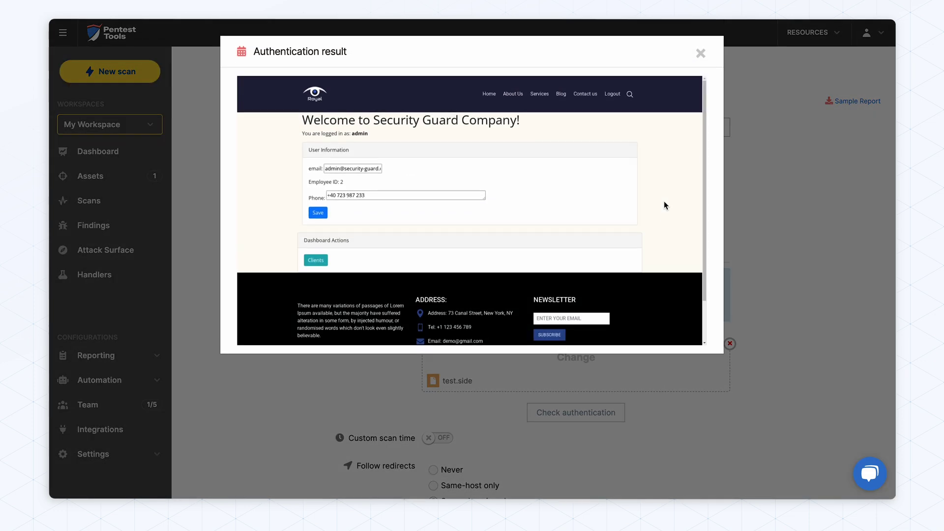
left_click(700, 53)
scroll(666, 243, "down", 6)
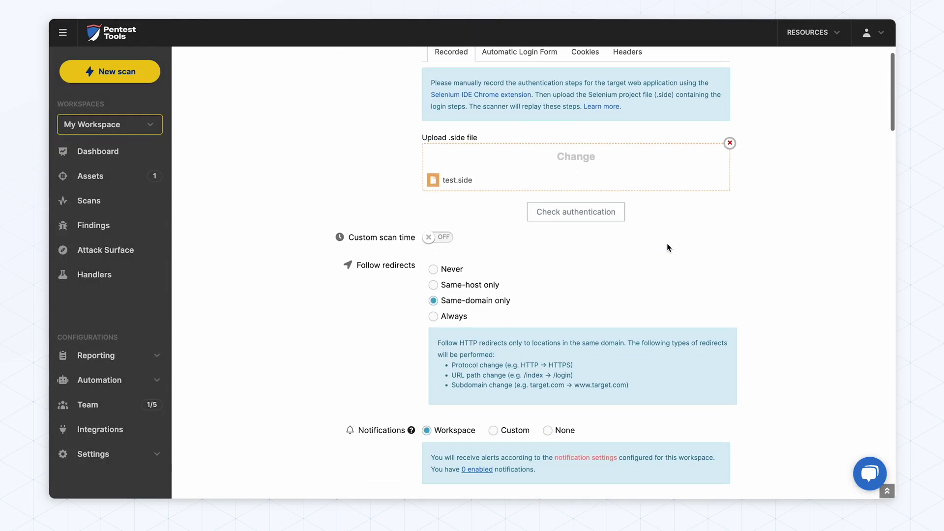
left_click(602, 465)
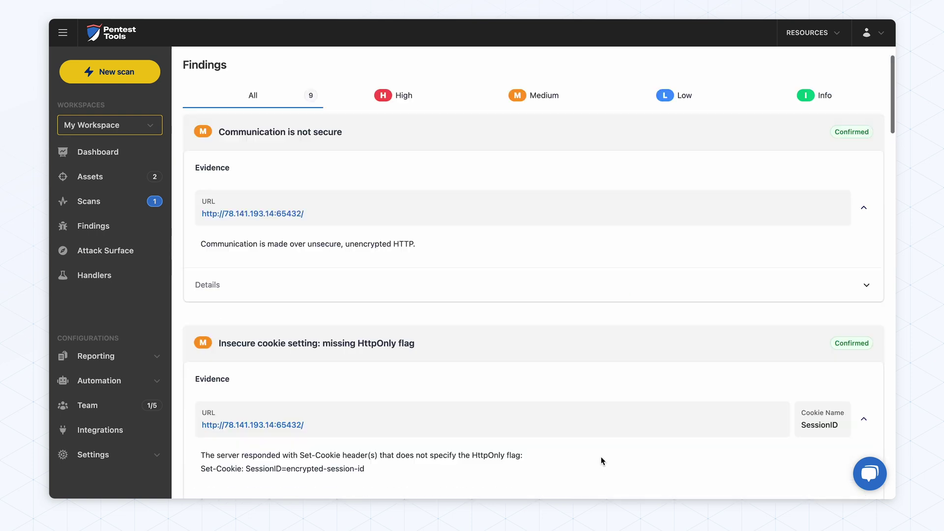
- Scroll the findings, then view the Cookies and Headers authentication methods on the scan form
scroll(602, 461, "down", 20)
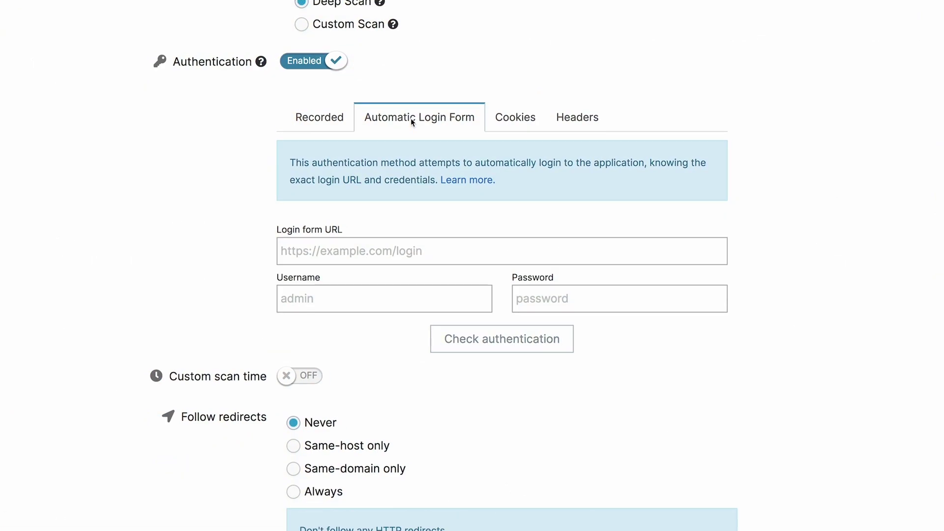
left_click(505, 120)
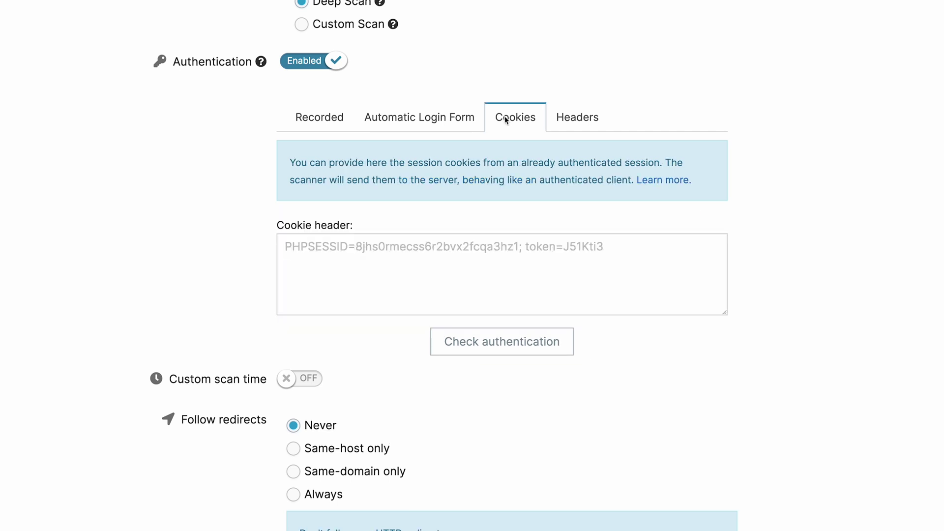
left_click(562, 116)
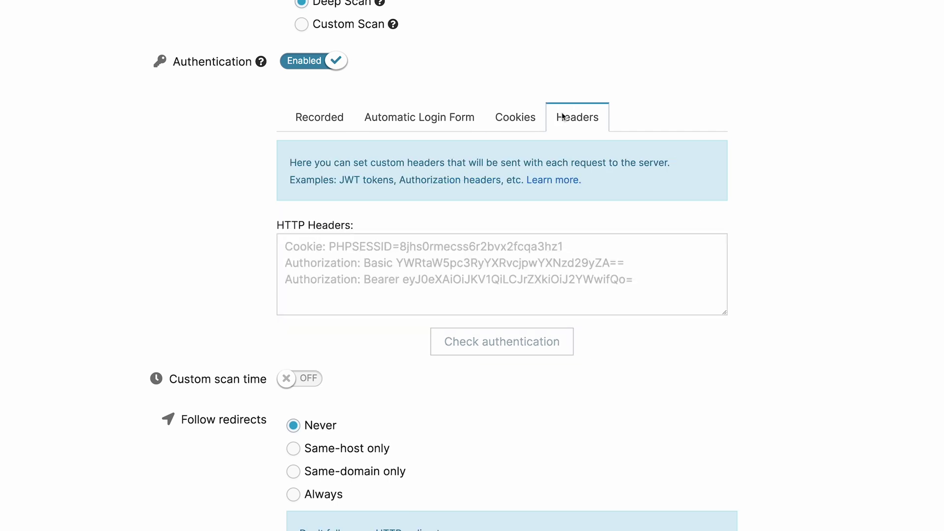
- Add a custom notification: trigger Scan status is Finished, Send to default email Enabled
scroll(405, 313, "down", 10)
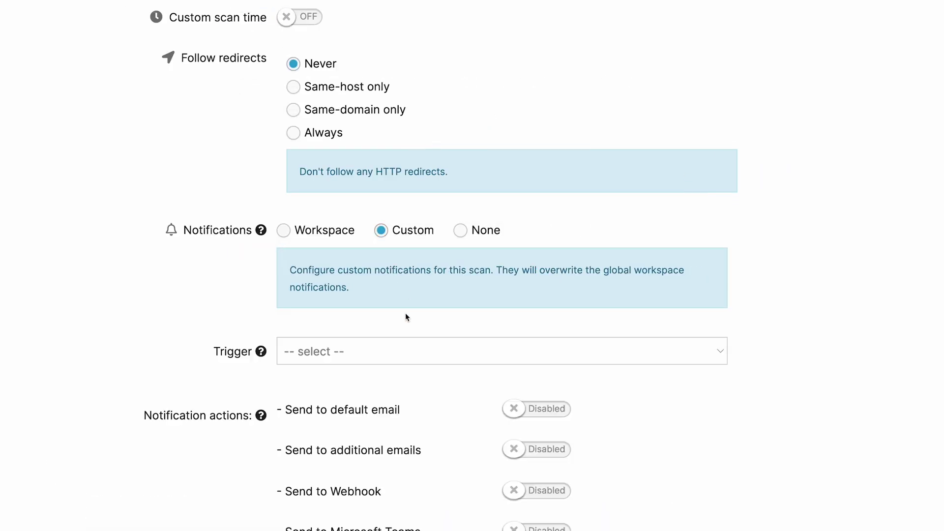
left_click(418, 235)
left_click(407, 263)
left_click(344, 259)
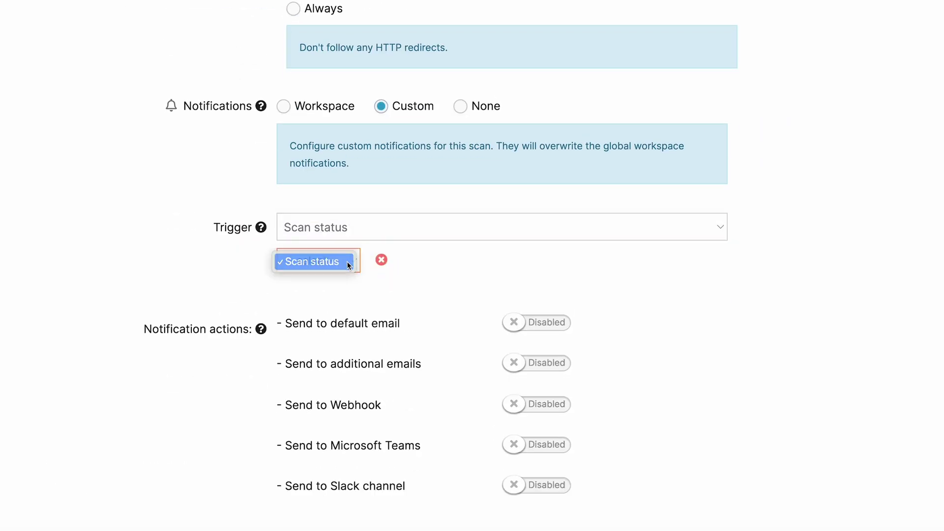
left_click(373, 261)
left_click(418, 260)
left_click(418, 269)
left_click(528, 262)
left_click(546, 324)
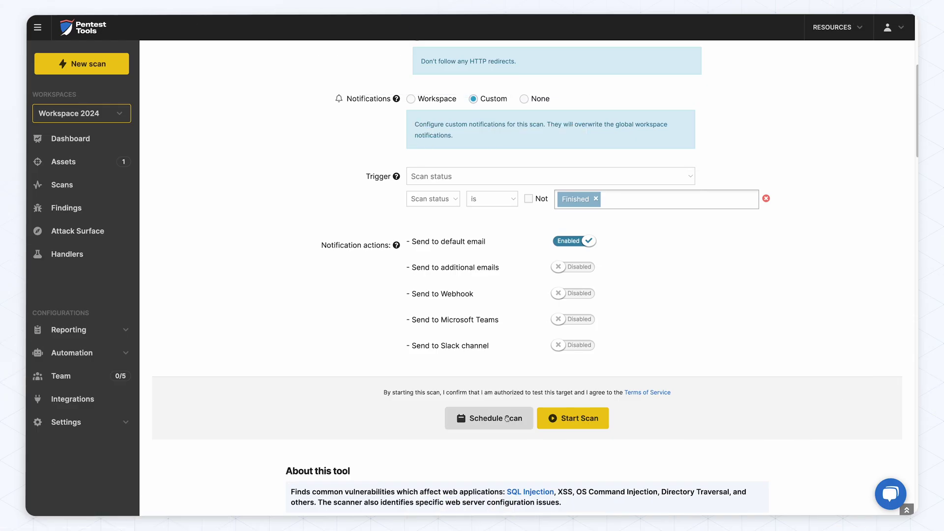
- Schedule the scan to start on 06/17/2024 at 08:00, repeating every Quarter (3 months)
left_click(492, 418)
left_click(500, 104)
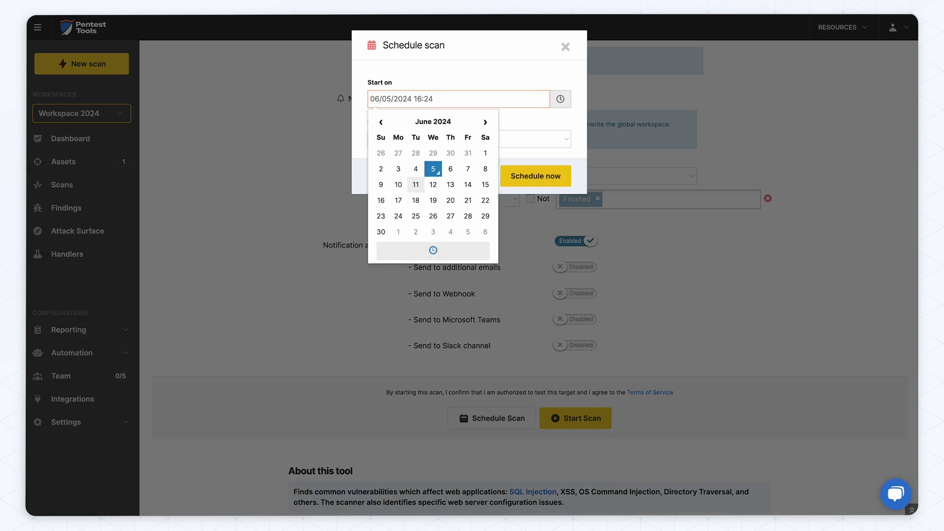
left_click(398, 200)
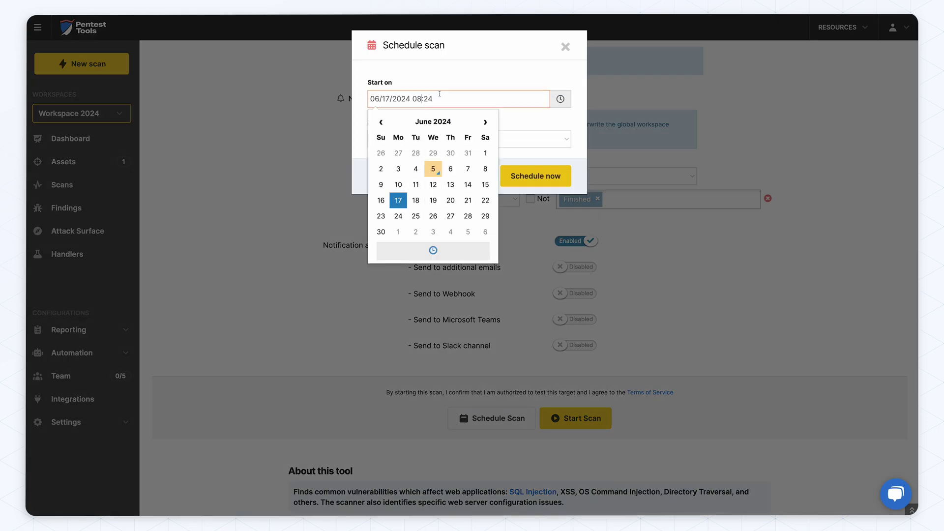
left_click(521, 140)
left_click(453, 163)
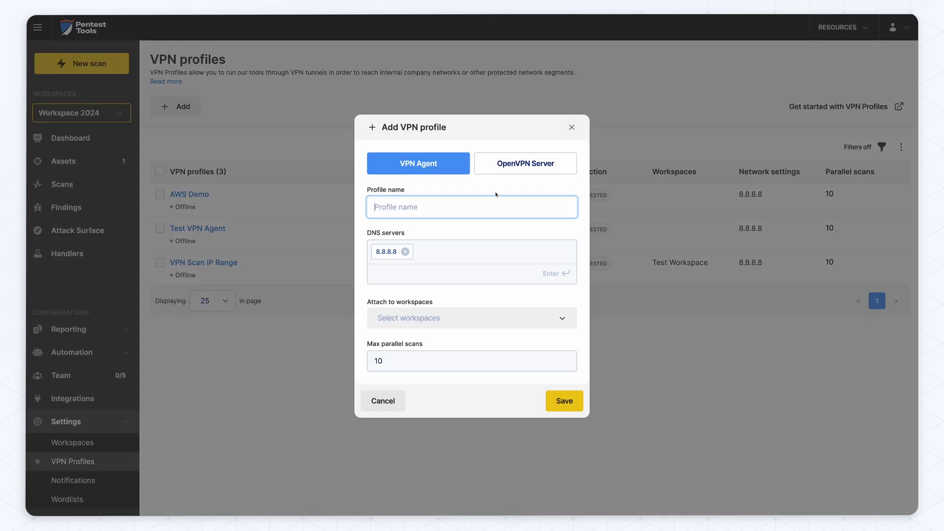
- Attach workspaces to the VPN Test profile, save it, and display its Docker deployment command
left_click(487, 318)
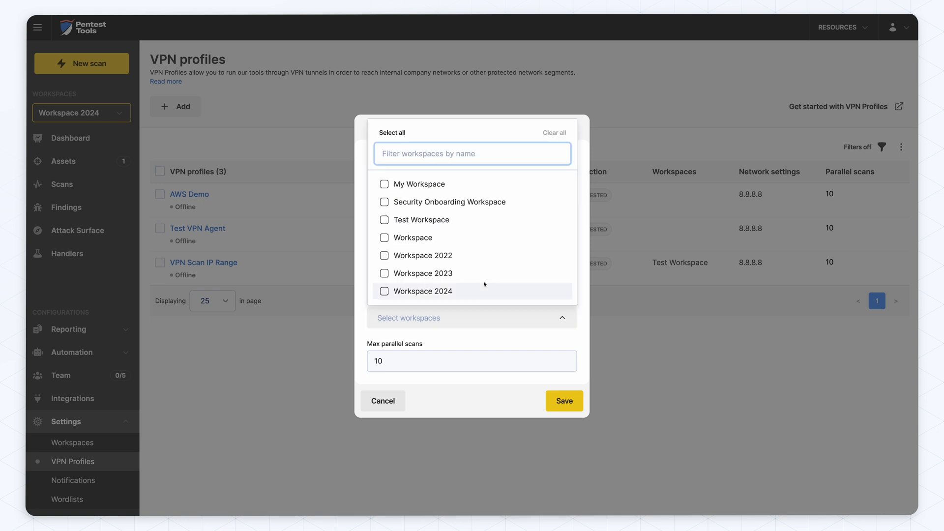
left_click(494, 309)
left_click(564, 401)
left_click(472, 184)
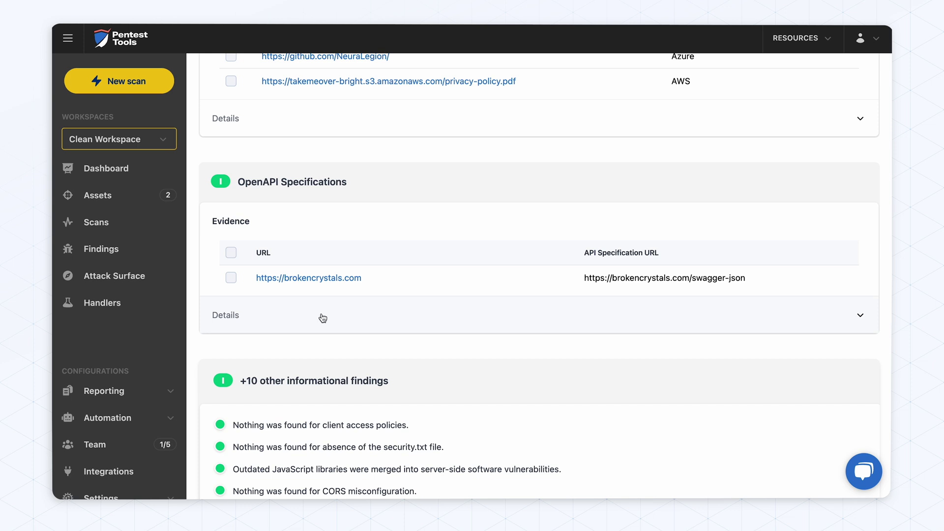
- Select the brokencrystals.com row under the OpenAPI Specifications finding
left_click(231, 278)
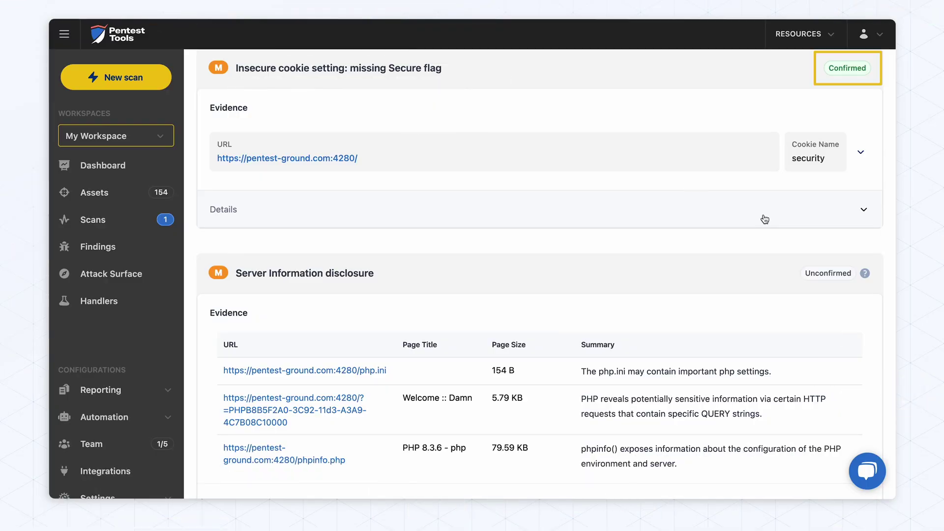
- Show the Unconfirmed badge's explanation while reviewing the SSRF finding
mouse_move(836, 272)
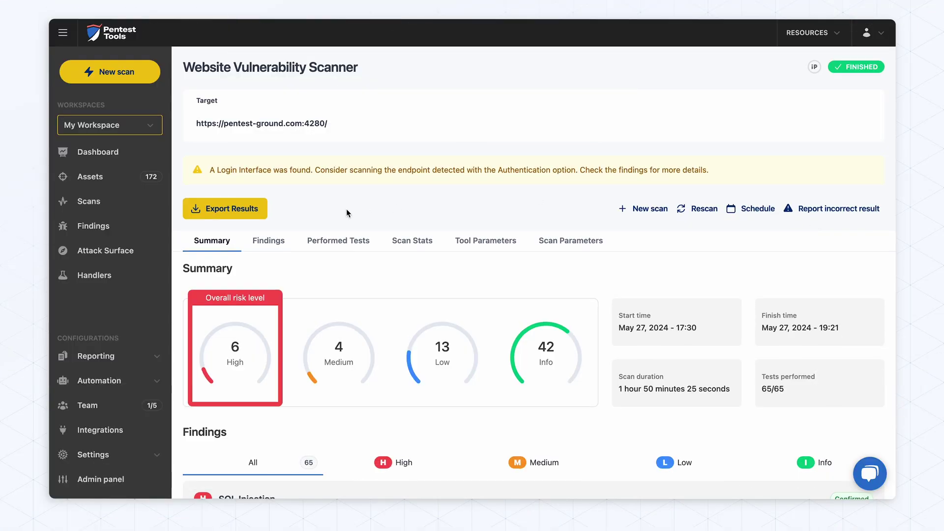
- Open the Export raw scan results dialog for the finished scan
left_click(248, 208)
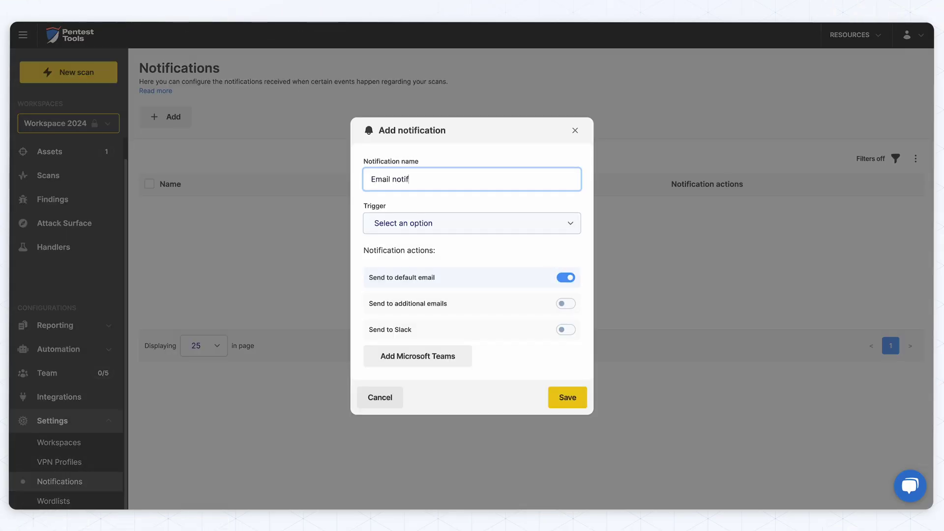
- Set the Email notification to trigger on Vulnerability with Risk level at least Medium, and save it
left_click(507, 227)
left_click(487, 248)
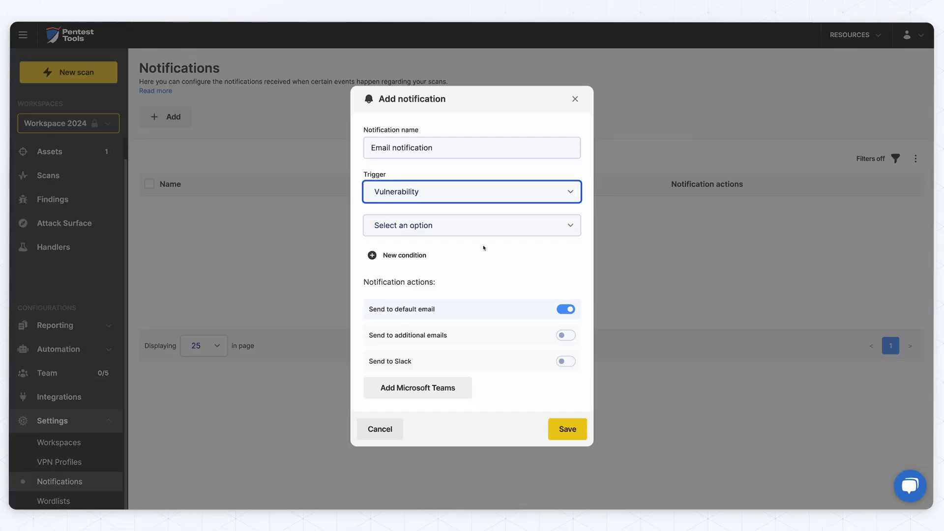
left_click(455, 230)
left_click(454, 238)
left_click(493, 237)
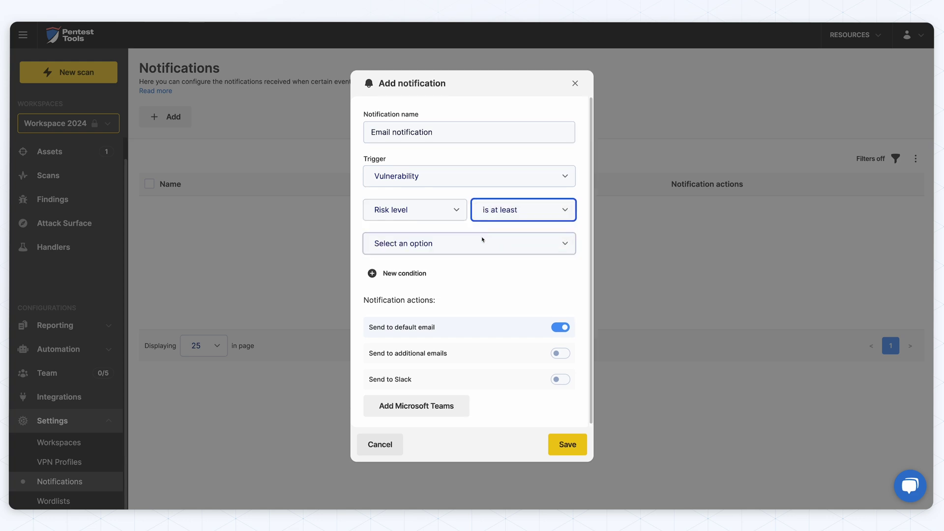
left_click(479, 240)
left_click(445, 278)
left_click(567, 445)
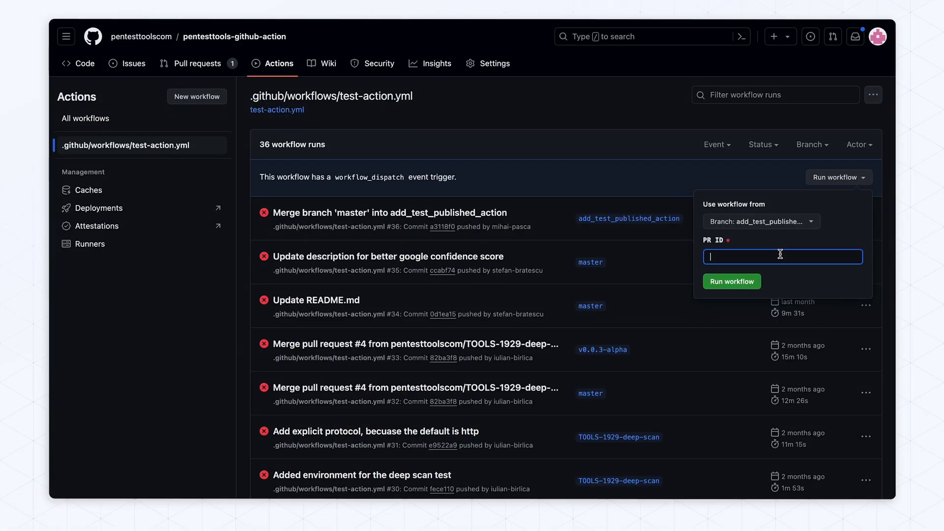
- Run the test-action.yml workflow with PR ID 2 and open the new run #37
left_click(749, 284)
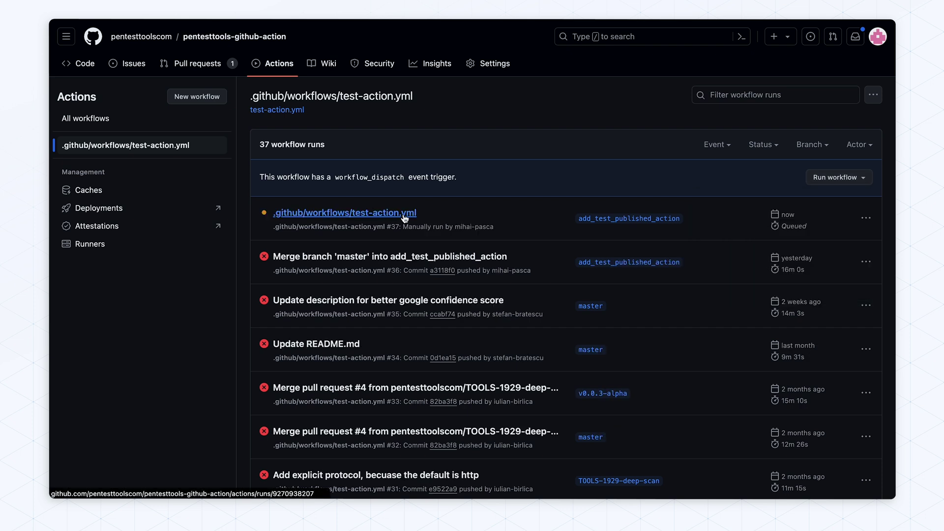
left_click(376, 215)
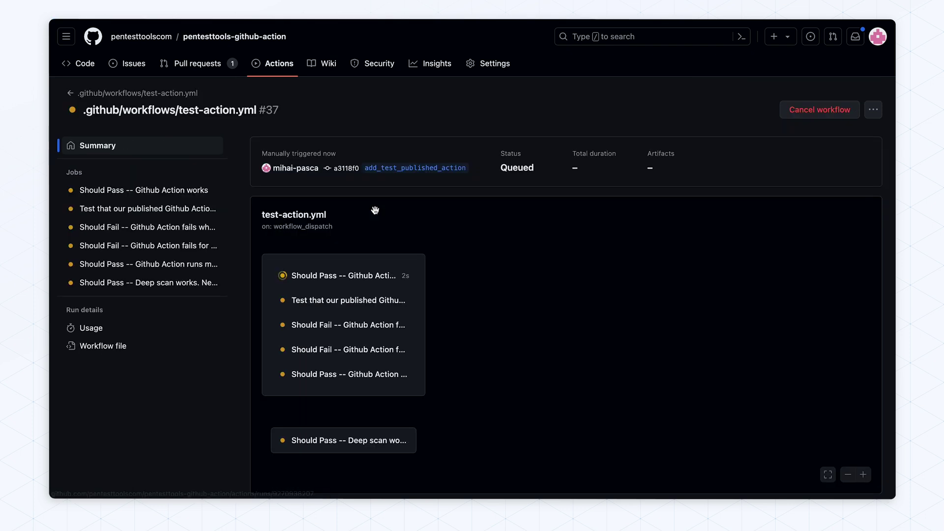
- Open the step logs of run #37's 'Should Fail -- Github Action fails for --fail low' job
left_click(357, 350)
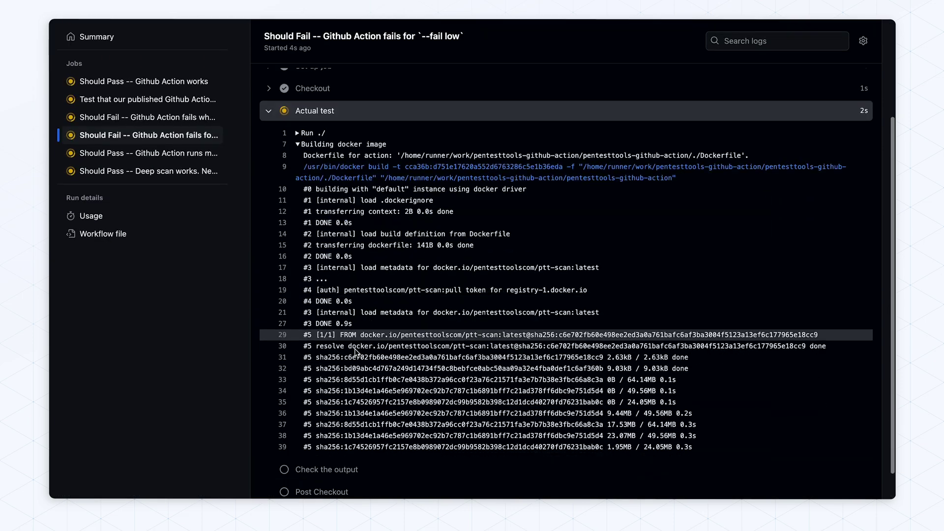